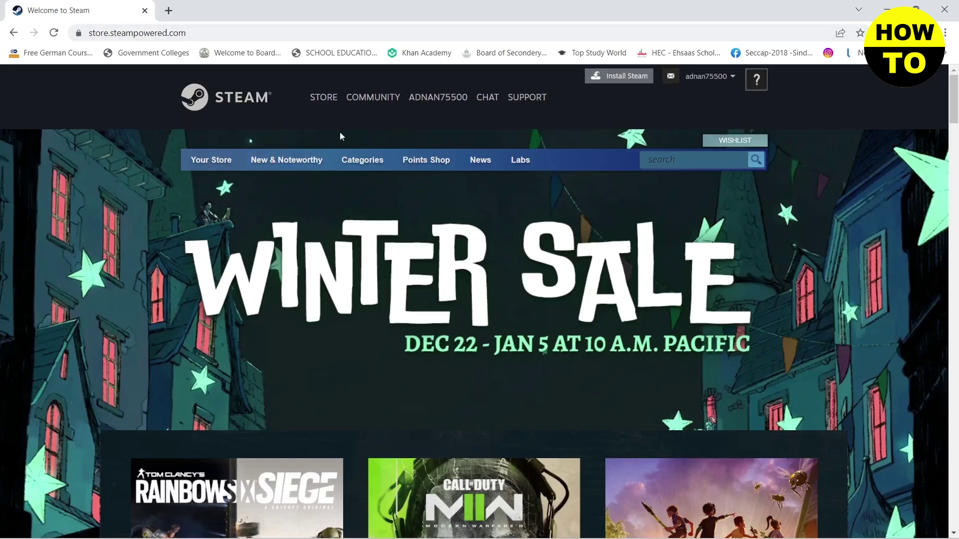
Go from the Community home to Battlefield V's hub Videos page, passing both age checks
left_click(376, 101)
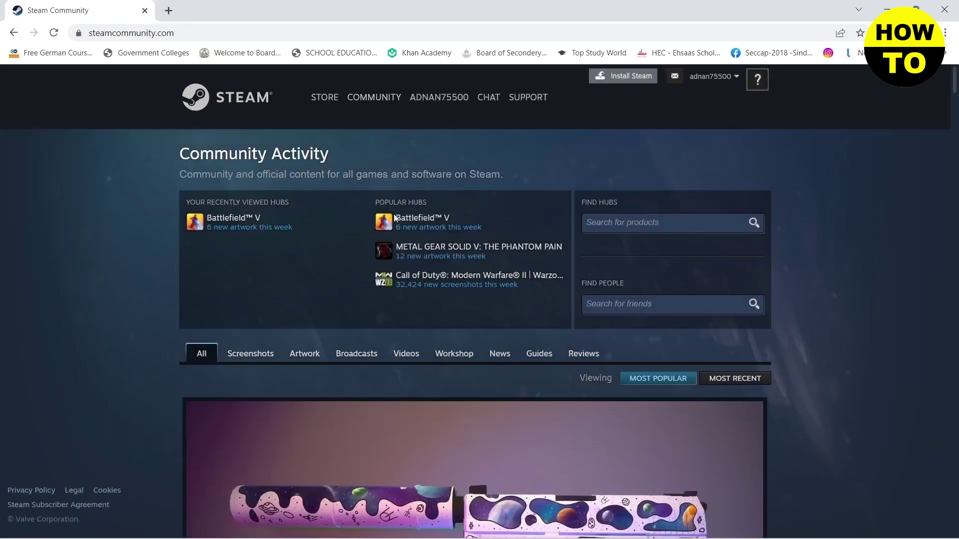
left_click(249, 223)
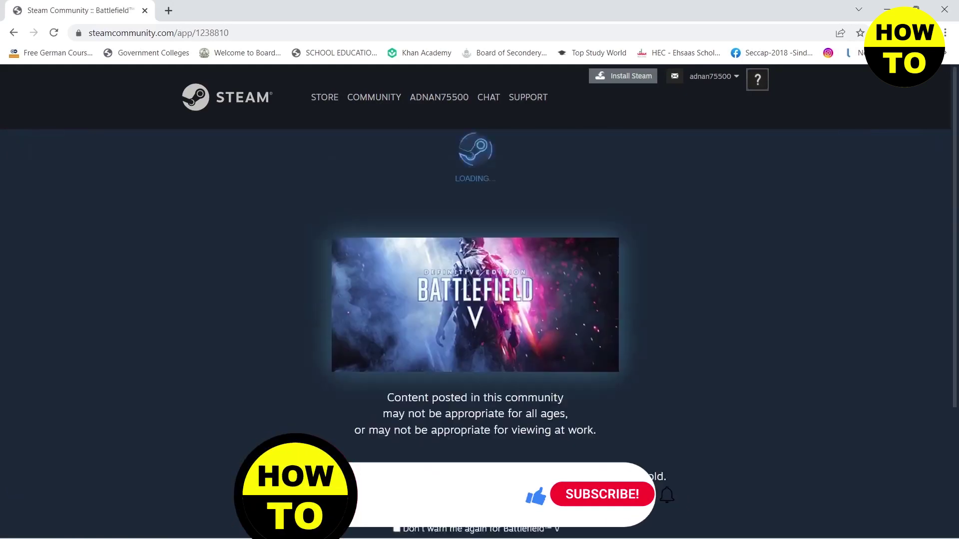
left_click(442, 503)
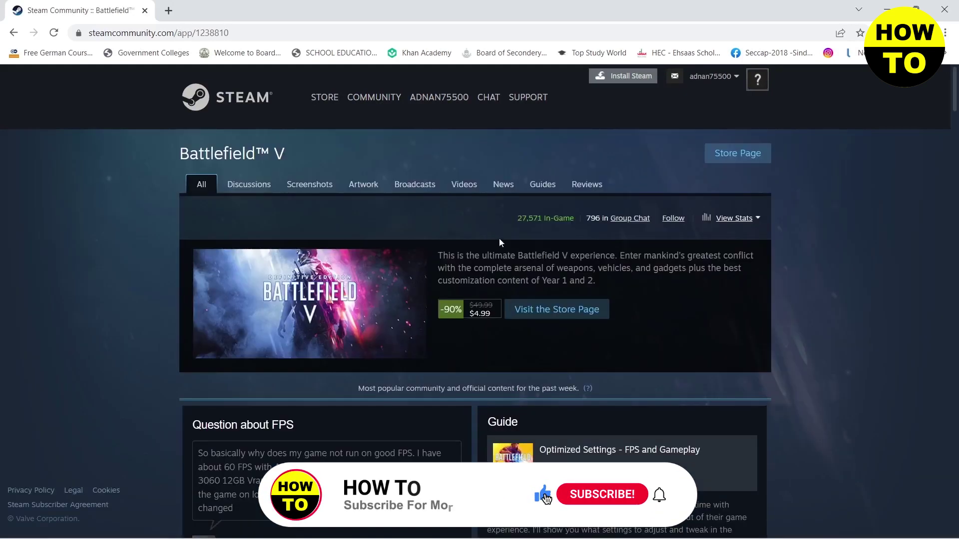
left_click(473, 187)
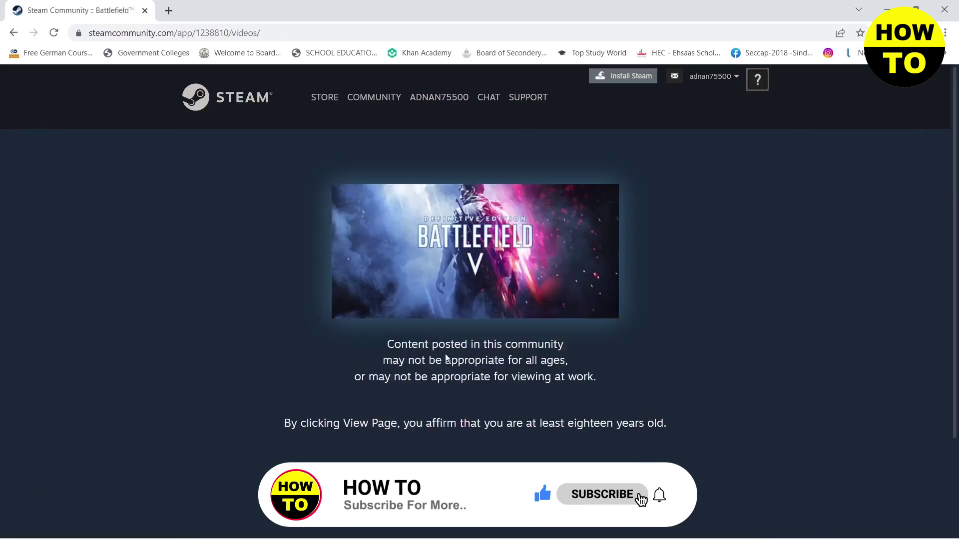
left_click(442, 502)
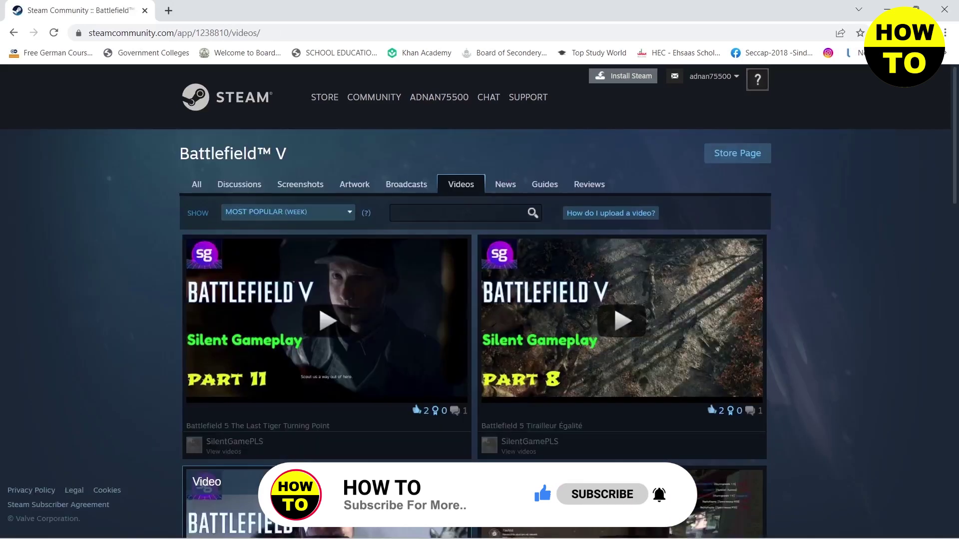
scroll(131, 381, "down", 3)
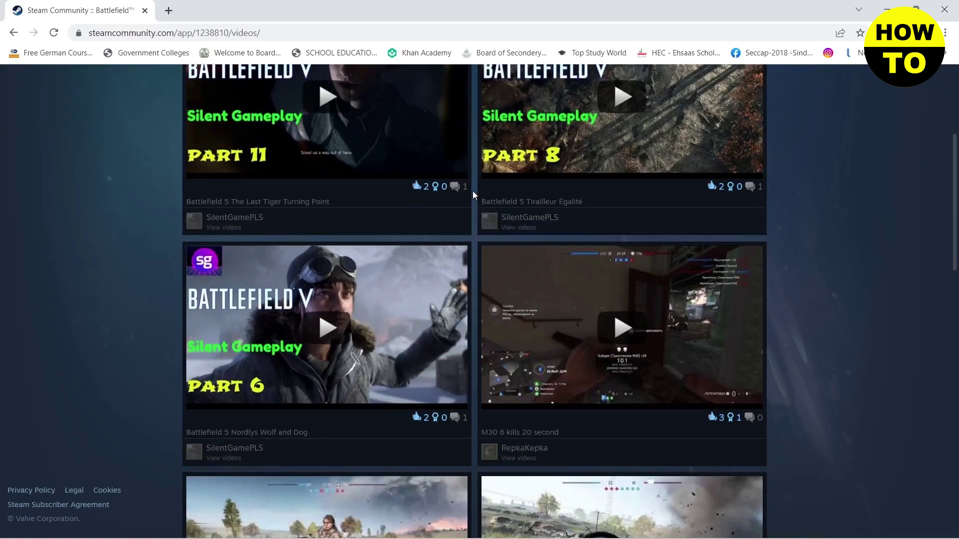
scroll(473, 191, "up", 2)
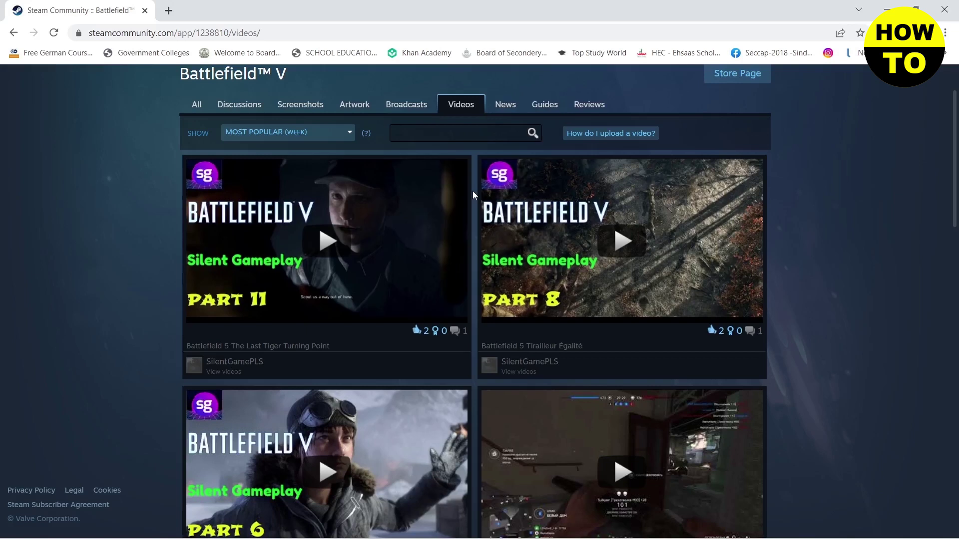
scroll(473, 191, "up", 1)
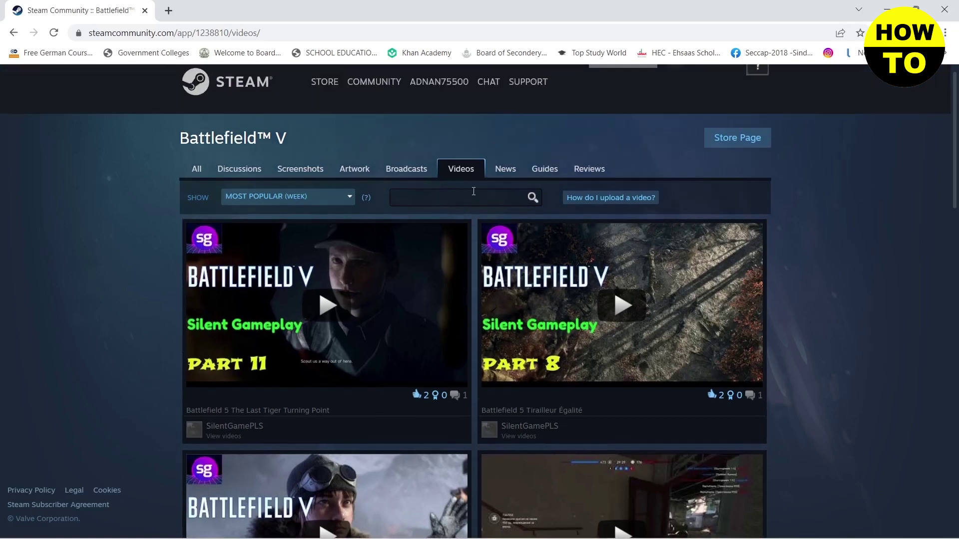
Open the 'How do I upload a video?' guide at Adding Videos, turning off future content warnings
left_click(615, 201)
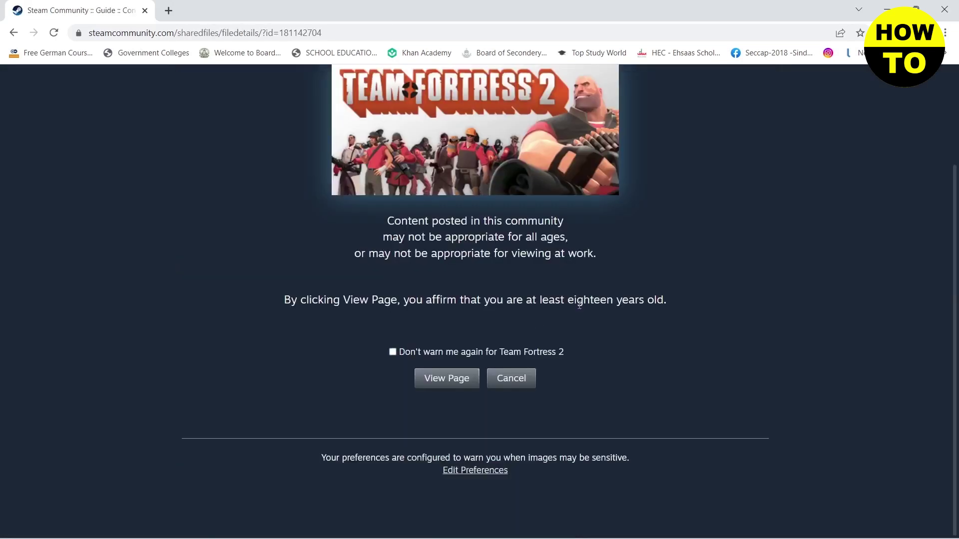
left_click(425, 351)
left_click(430, 379)
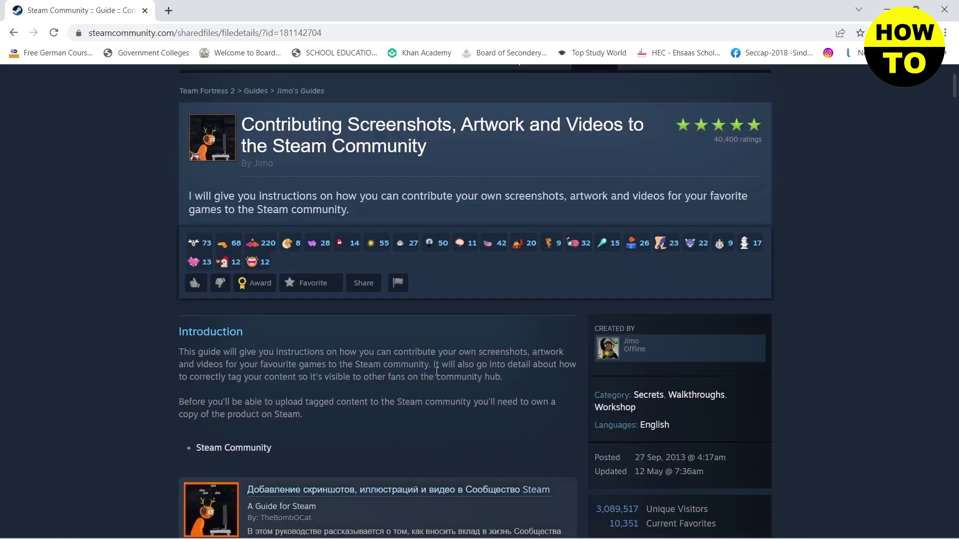
scroll(644, 293, "down", 5)
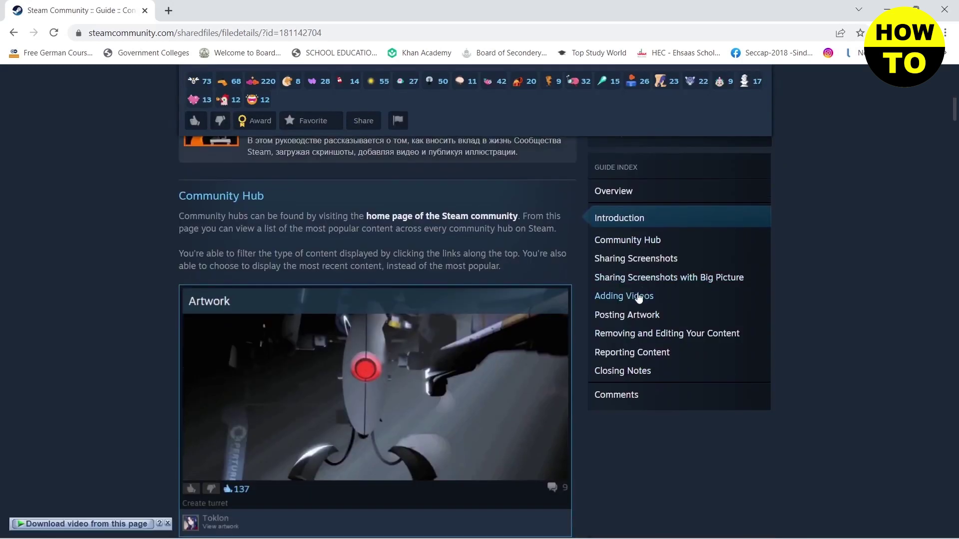
left_click(638, 295)
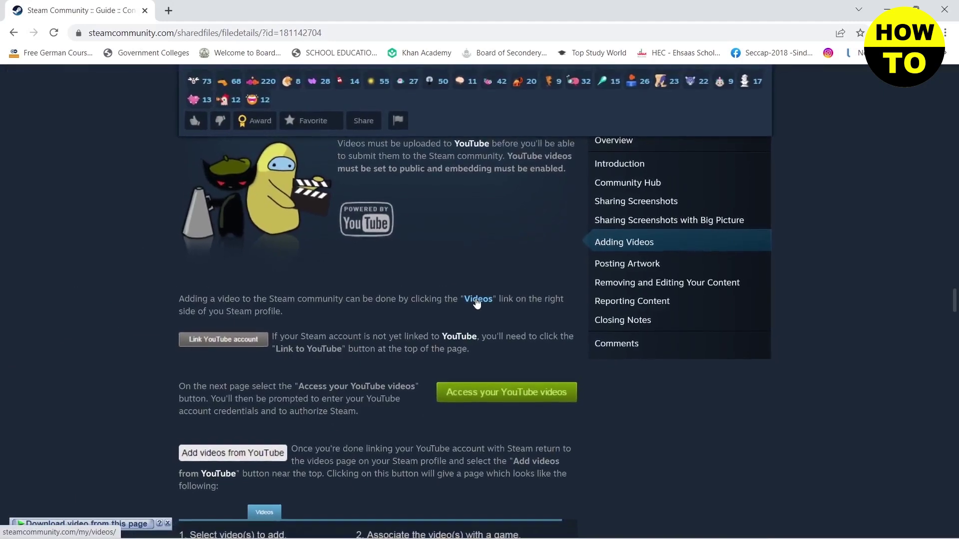
Open the profile's Videos page in a new tab and start linking YouTube with video access
left_click(477, 300)
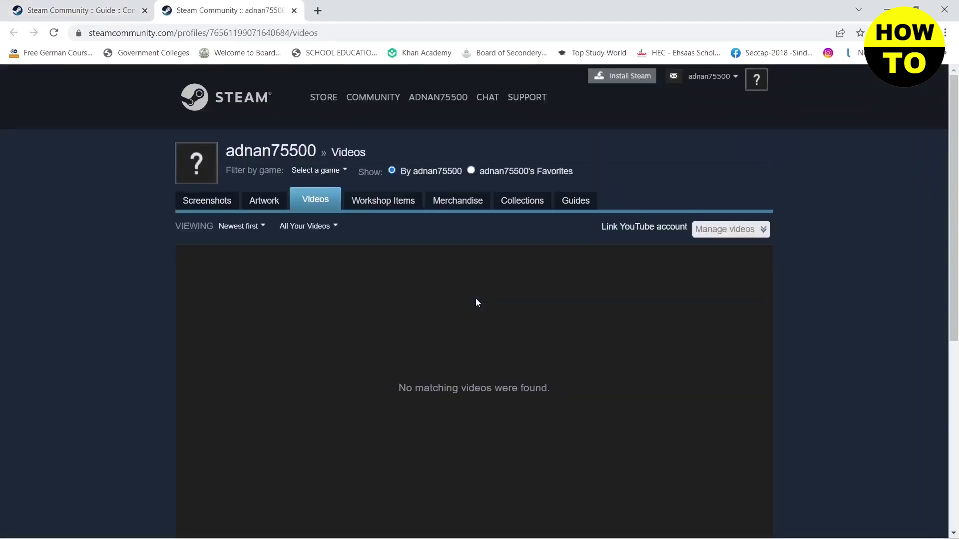
left_click(639, 235)
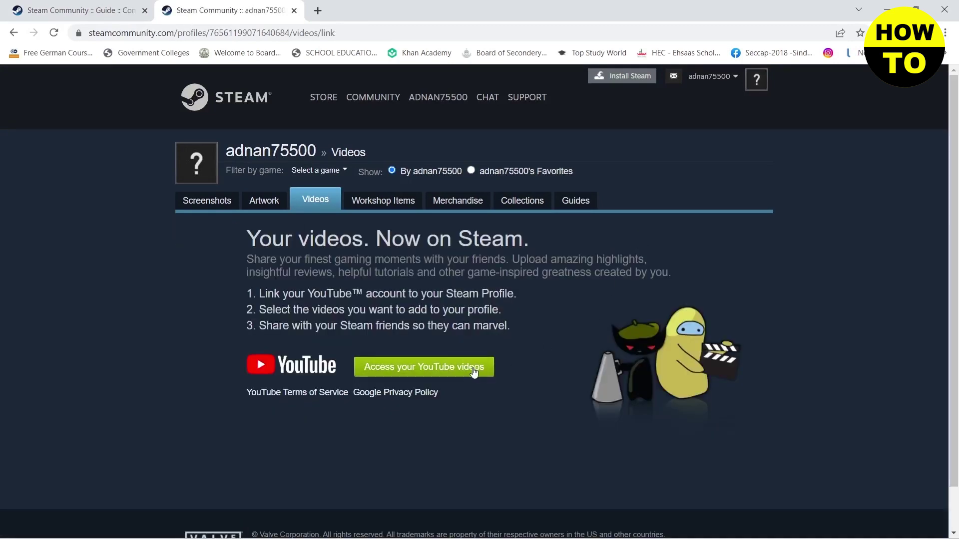
left_click(437, 369)
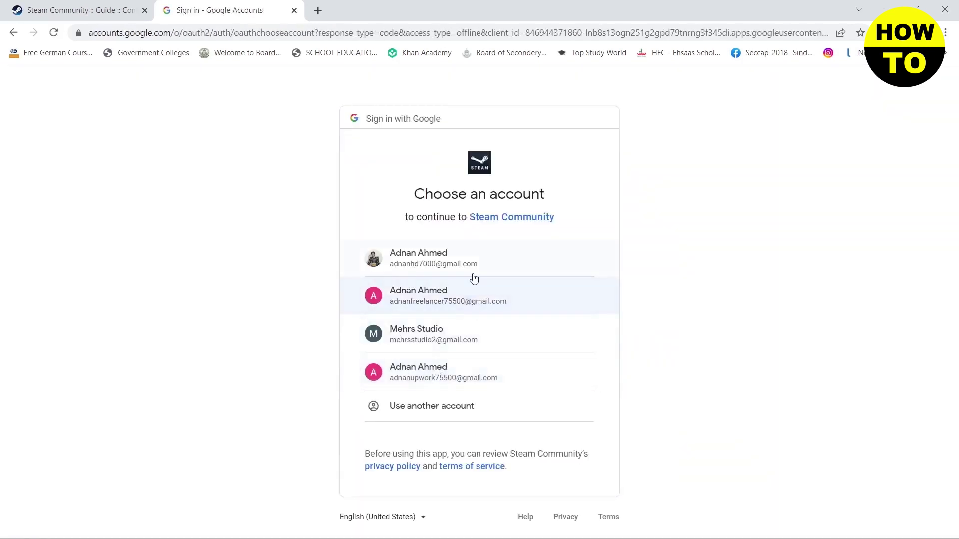
Authorize Steam by choosing the first Google account in the account picker
left_click(474, 272)
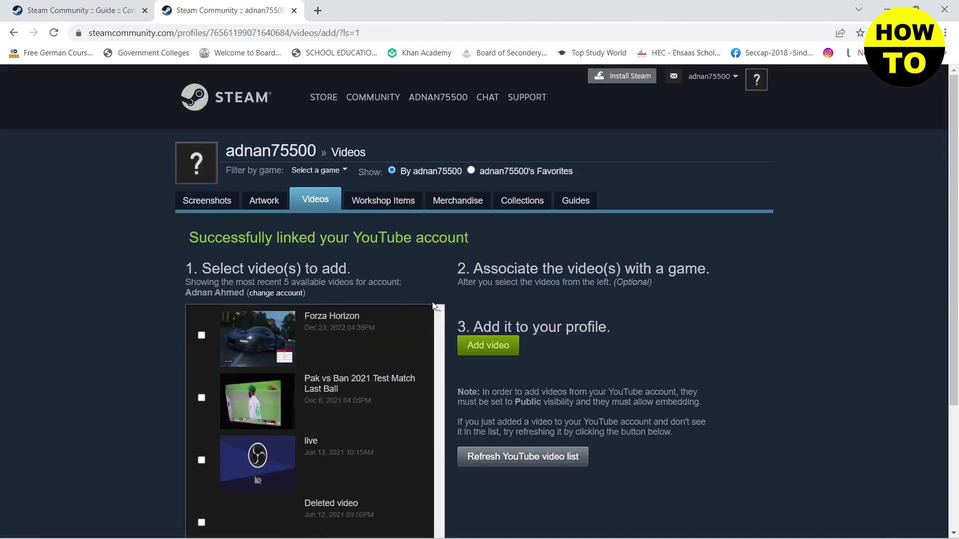
scroll(435, 306, "down", 1)
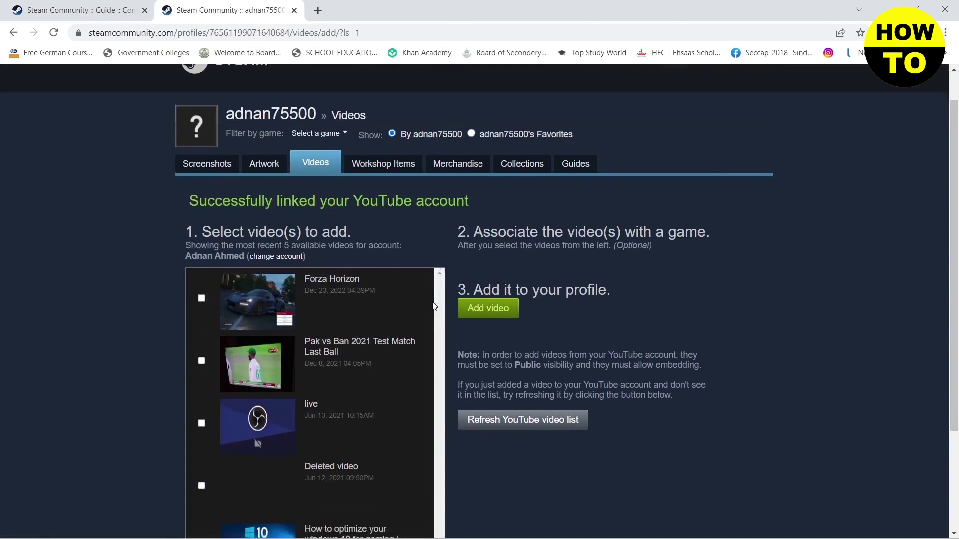
Add the Forza Horizon video to the profile with its game set to 'none / other'
triple_click(377, 201)
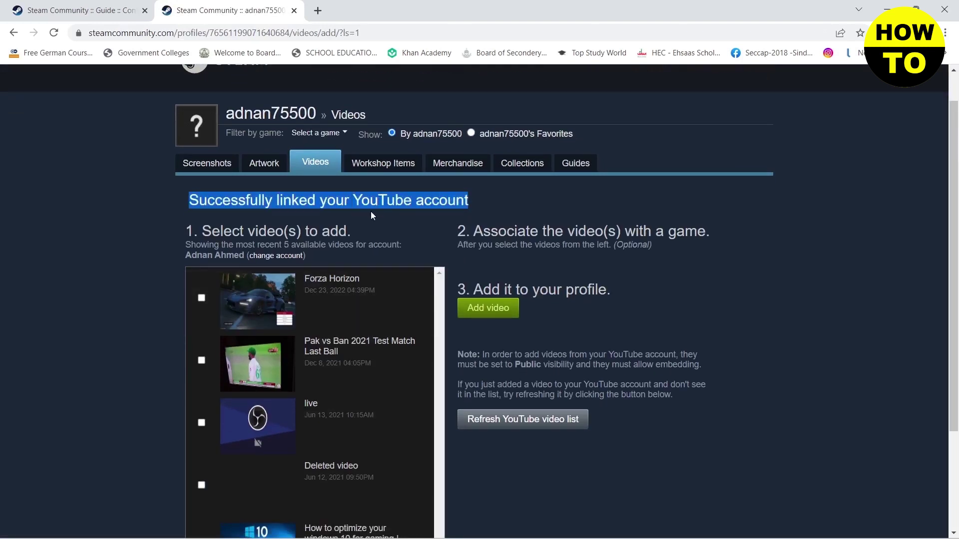
left_click(371, 211)
scroll(370, 212, "down", 1)
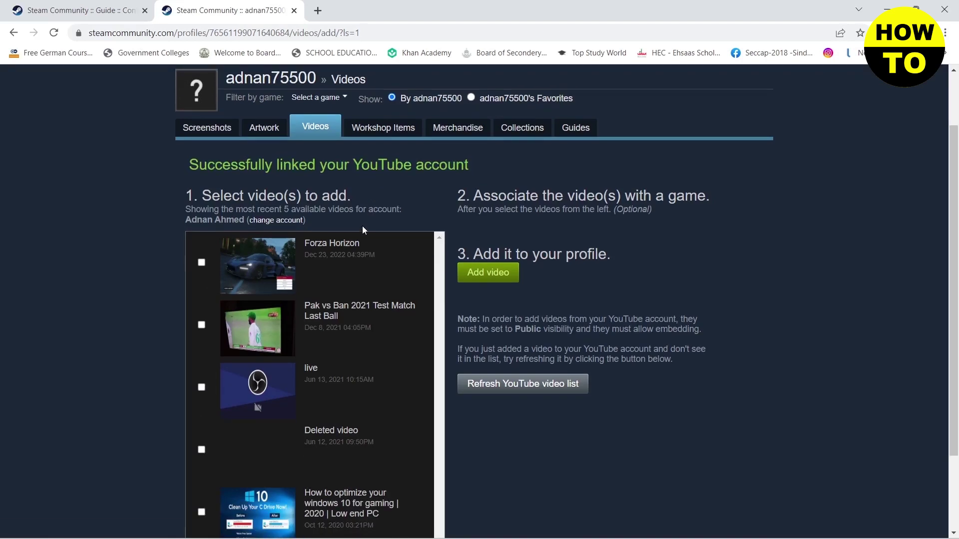
left_click(202, 263)
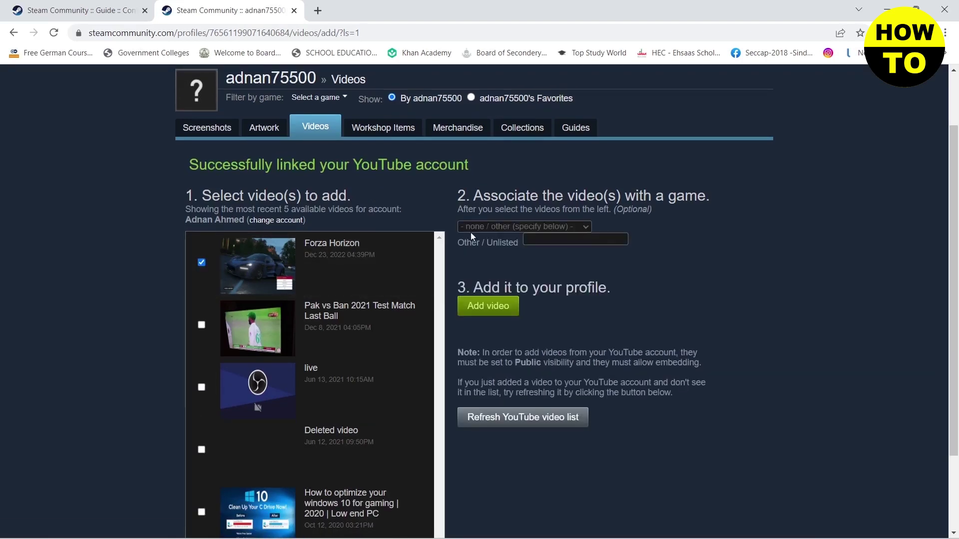
left_click(502, 229)
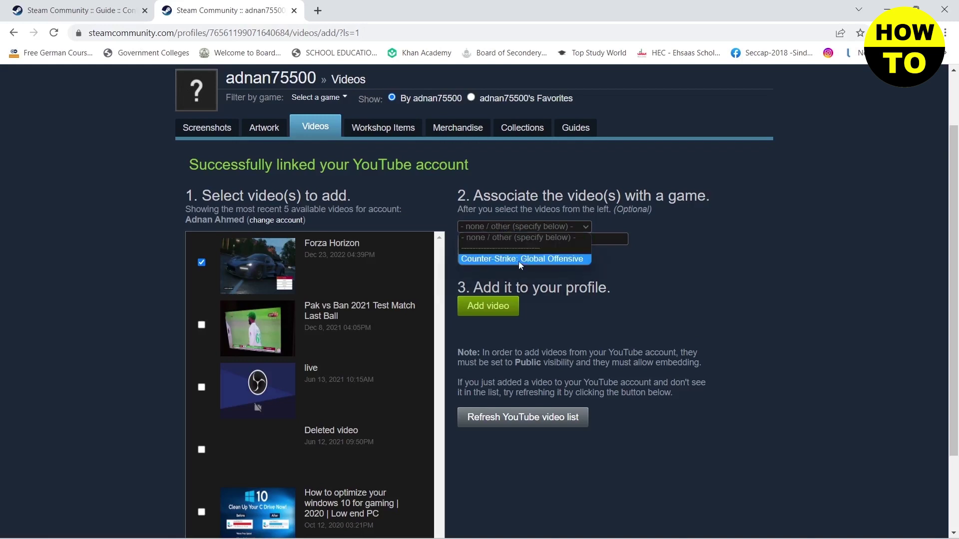
left_click(498, 237)
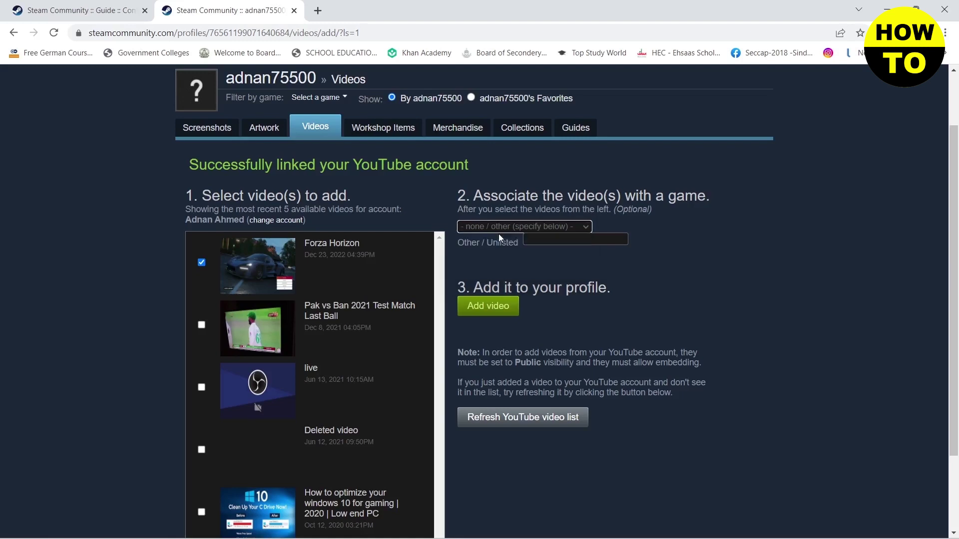
left_click(508, 313)
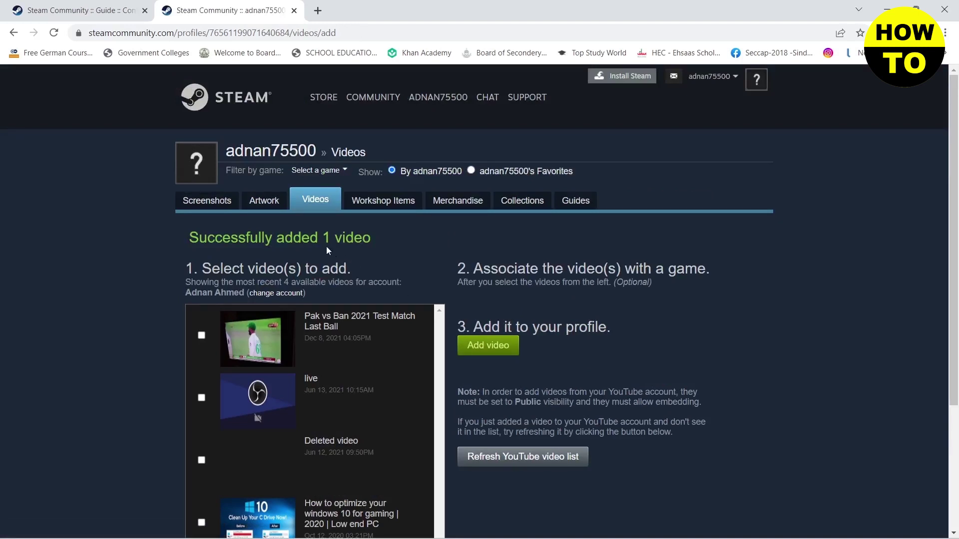
Open the profile's Videos tab and play the Forza Horizon video
left_click(318, 199)
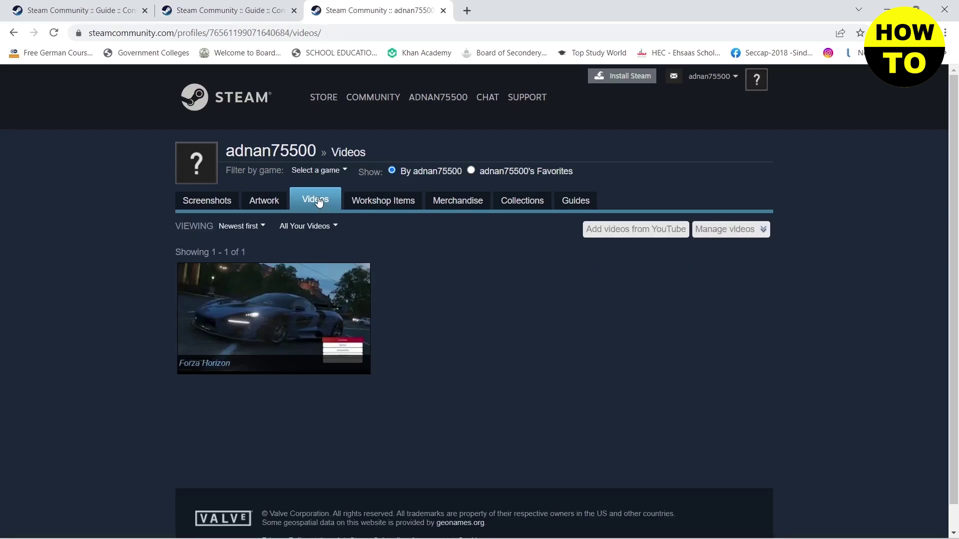
left_click(284, 324)
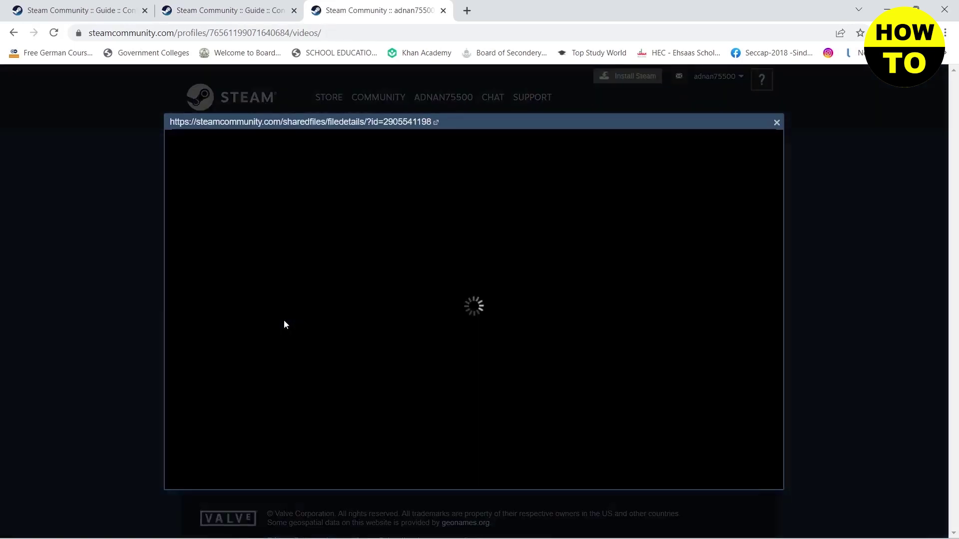